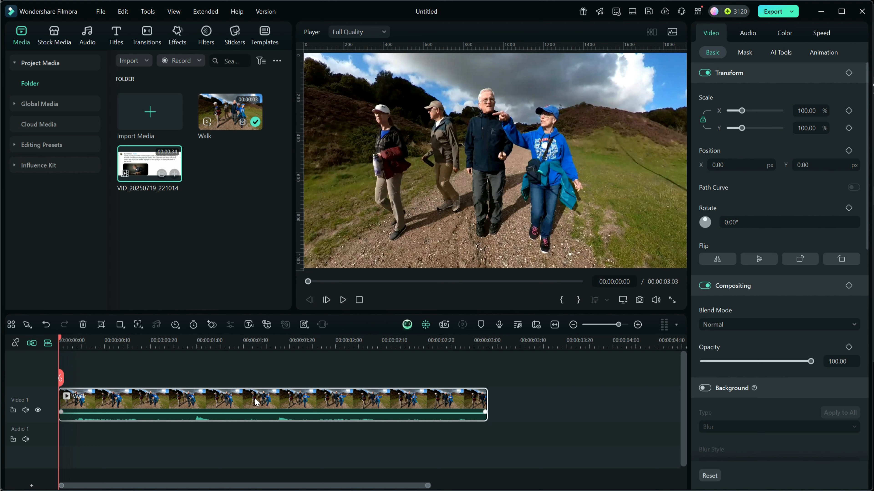
Add a second copy of the Walk clip on Video 2, keeping the project settings, and align it with the timeline start.
left_click_drag(237, 114, 189, 375)
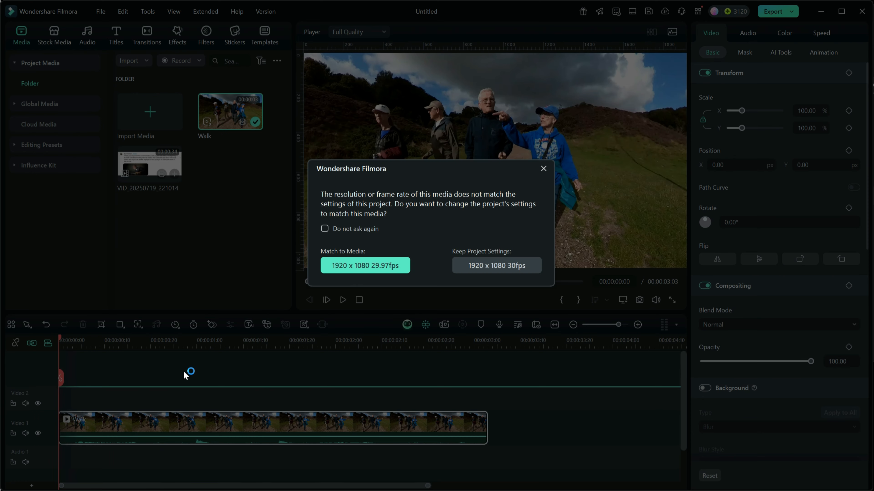
left_click(476, 270)
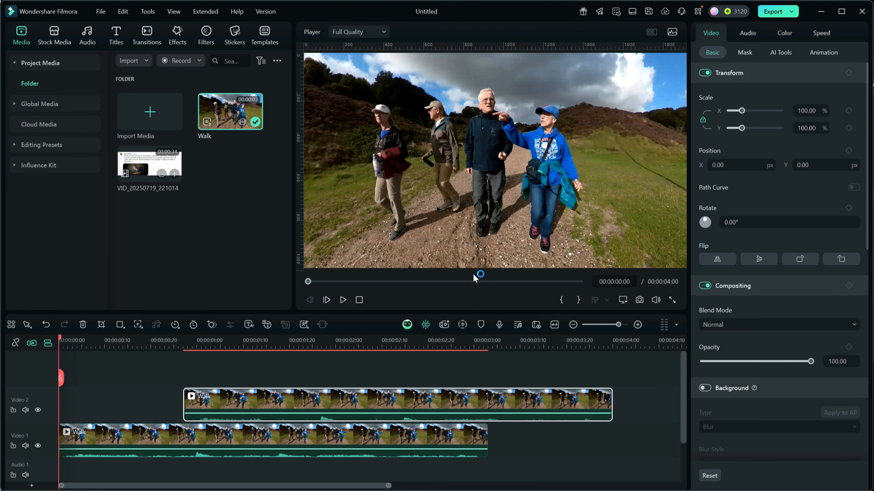
left_click_drag(424, 399, 306, 409)
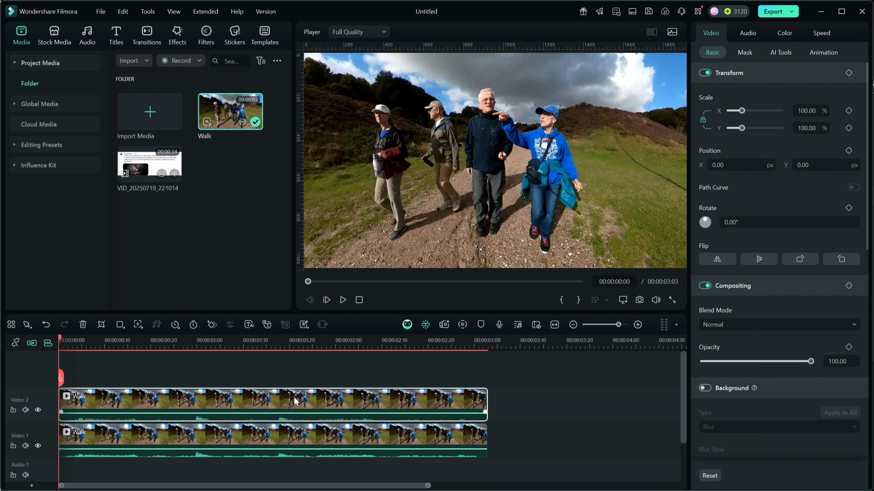
Try AI Portrait Cutout on the upper Walk clip and switch it back off.
left_click(782, 53)
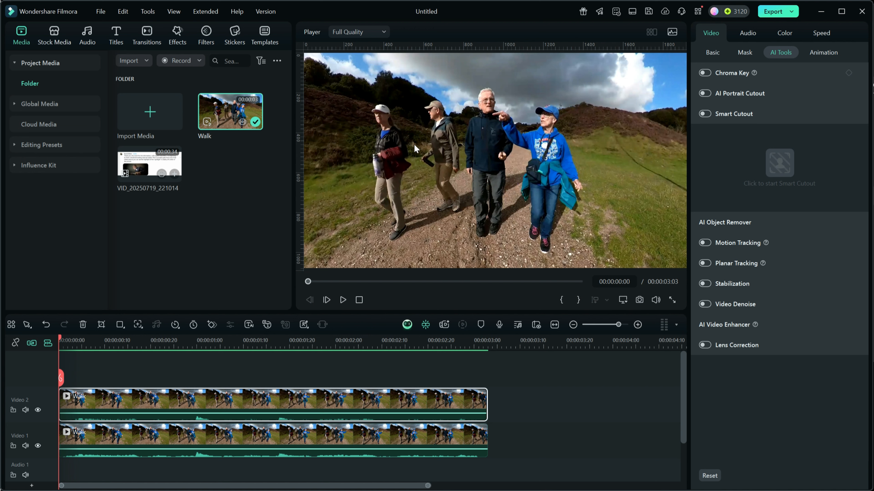
left_click(705, 93)
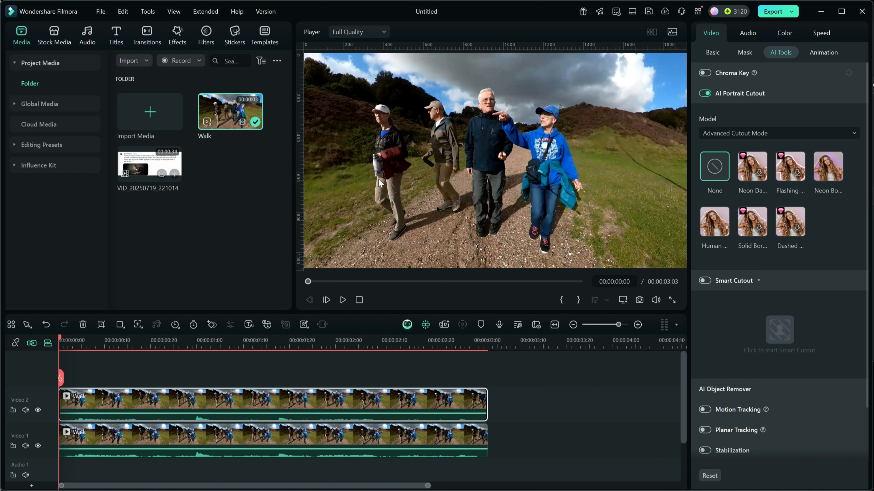
left_click(704, 93)
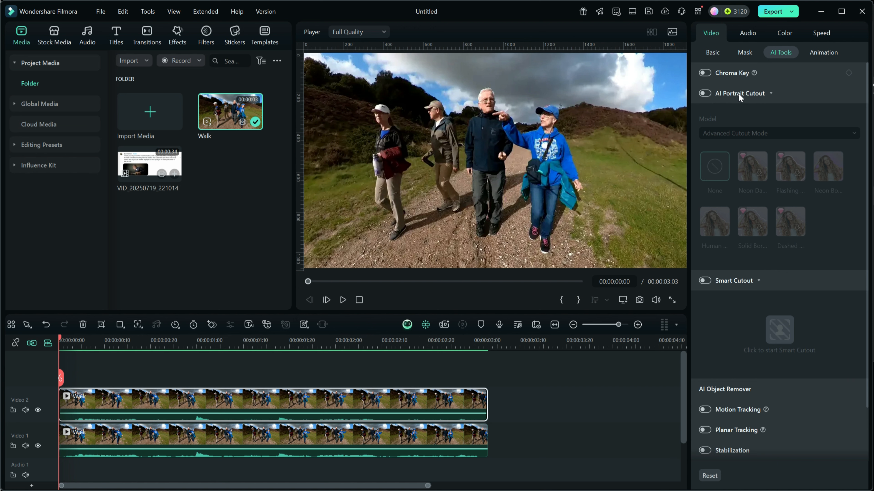
left_click(769, 93)
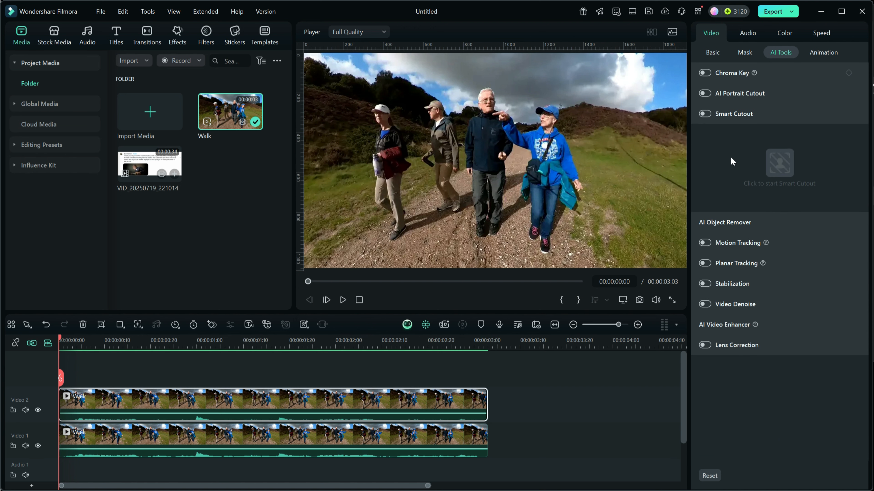
Start Smart Cutout on the upper Walk clip and enlarge its editing window.
left_click(705, 114)
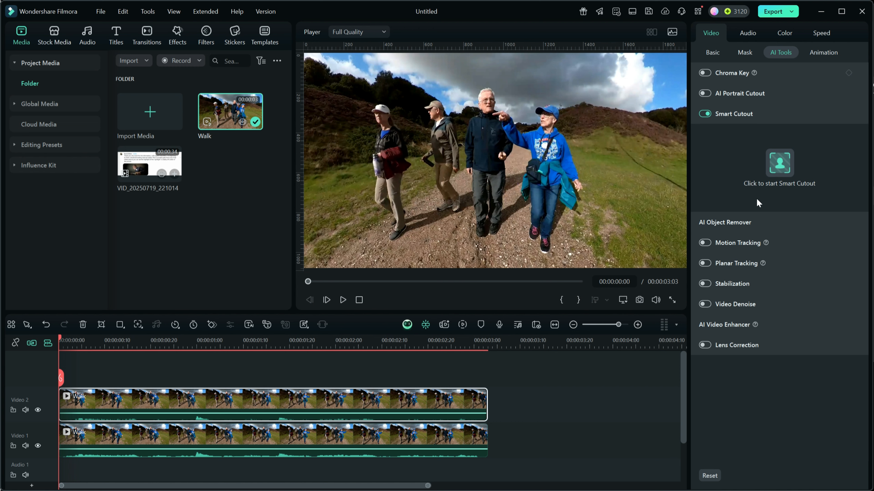
left_click(780, 167)
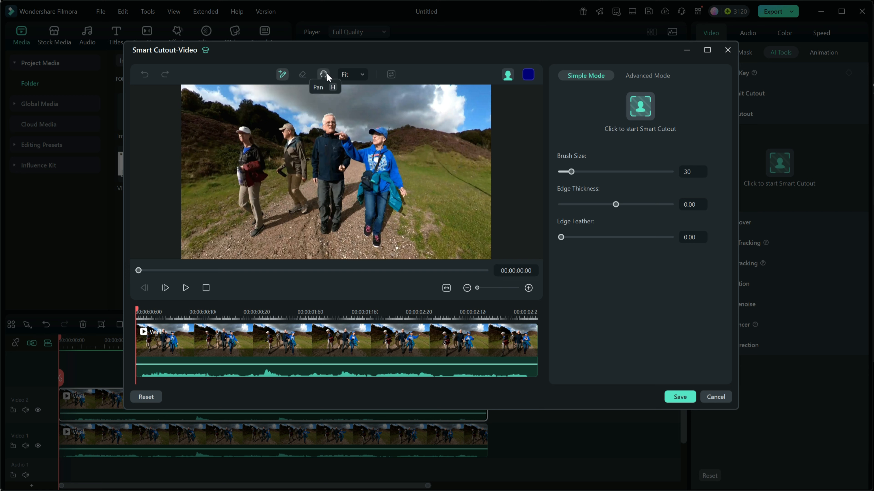
left_click(362, 76)
left_click(356, 159)
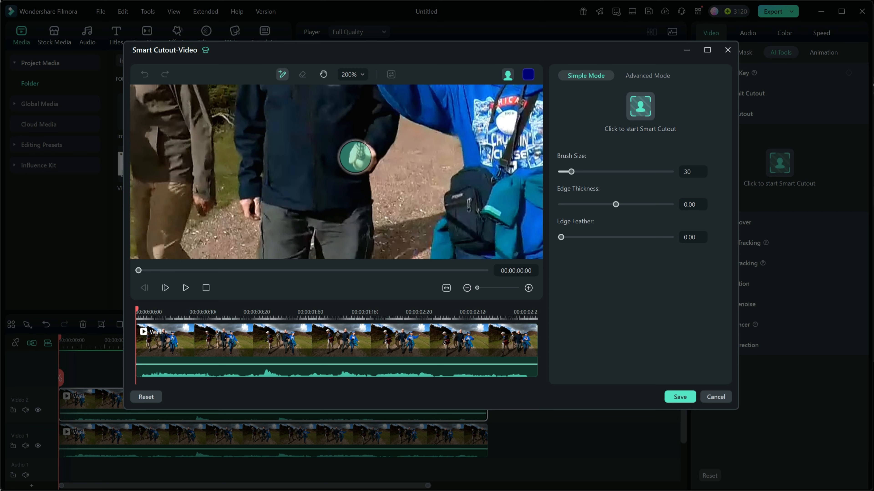
left_click_drag(425, 51, 425, 33)
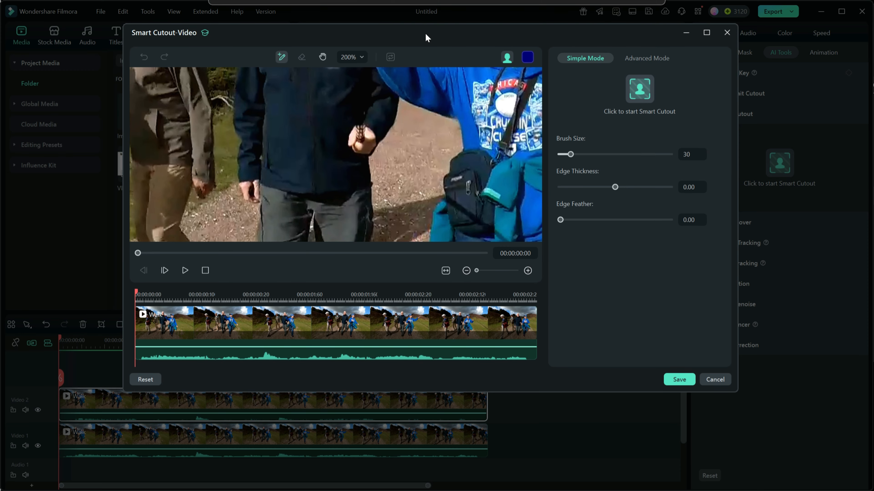
left_click_drag(554, 390, 564, 468)
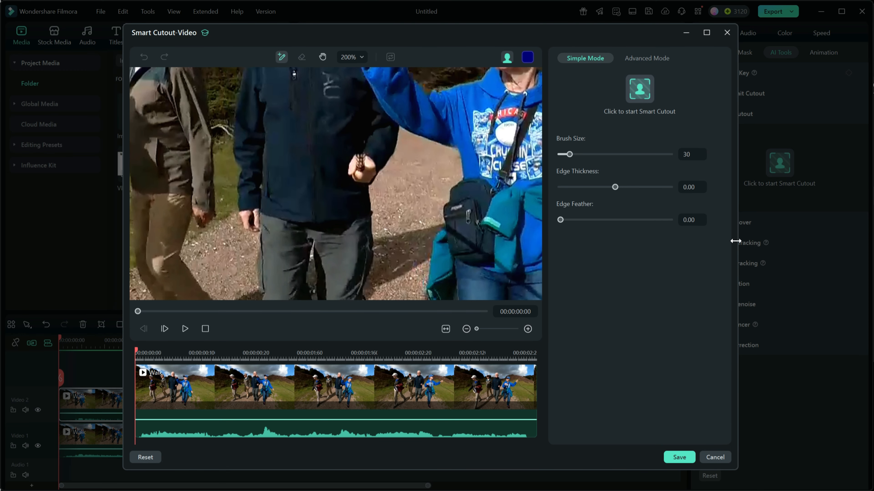
left_click_drag(735, 241, 825, 241)
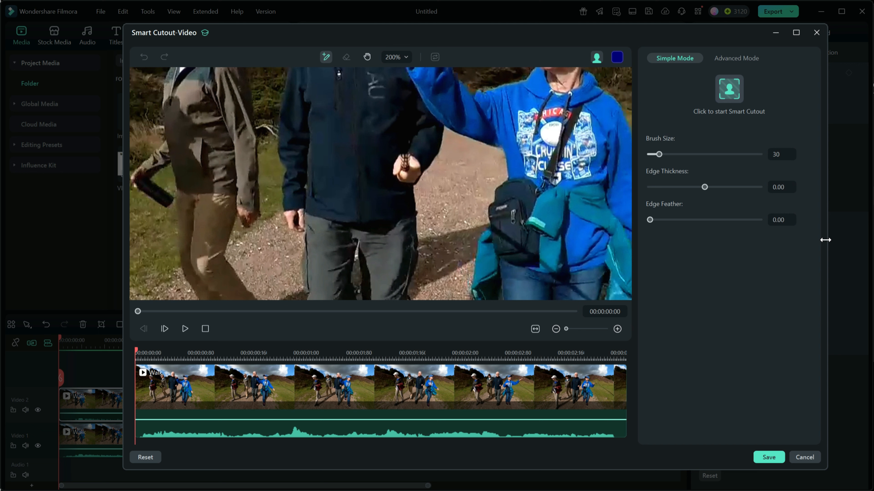
Brush over the woman in the blue hoodie to select her for the cutout and preview her with Toggle Transparency Black.
left_click(396, 57)
left_click(397, 123)
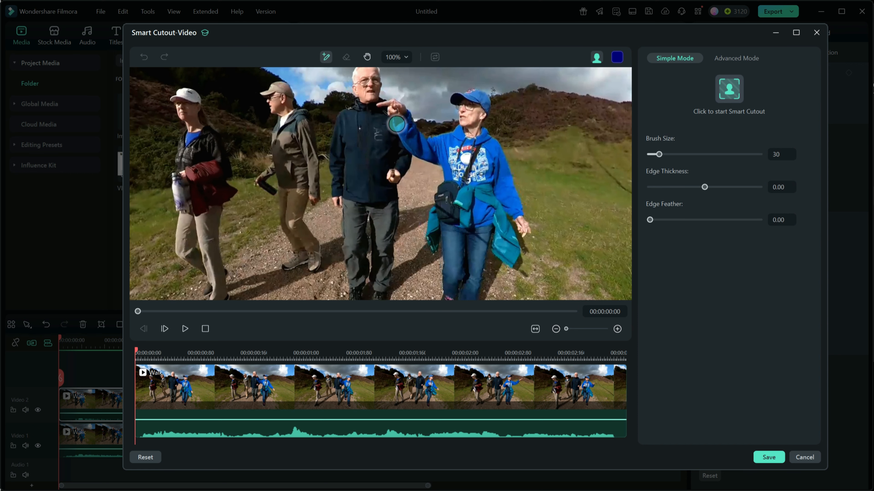
left_click(398, 58)
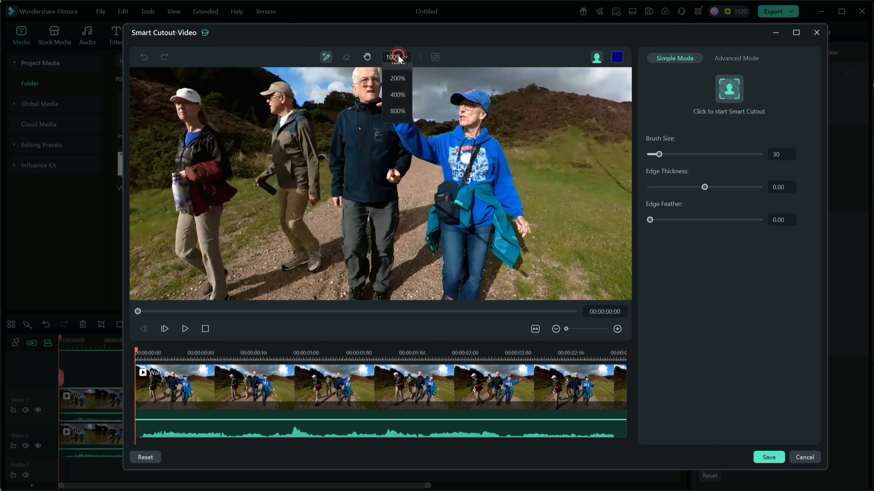
left_click(397, 78)
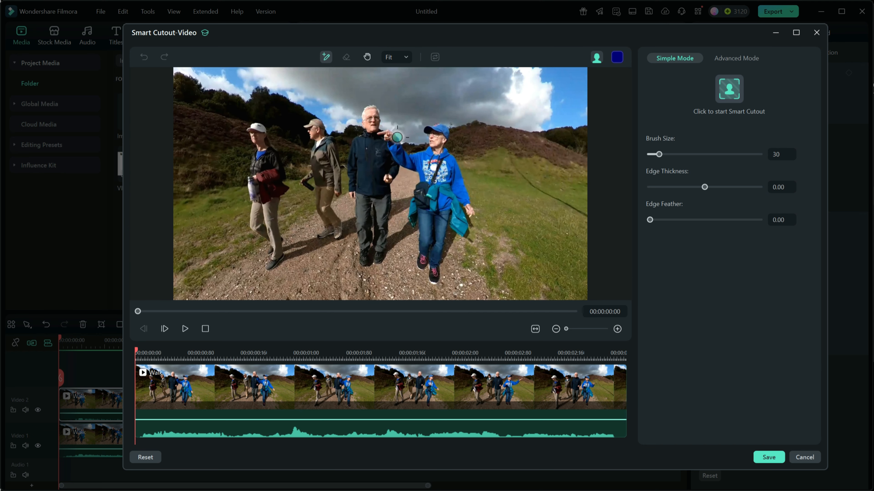
mouse_move(388, 134)
left_mouse_down()
mouse_move(425, 154)
mouse_move(430, 130)
mouse_move(443, 130)
mouse_move(460, 183)
mouse_move(464, 228)
mouse_move(450, 218)
mouse_move(443, 229)
mouse_move(435, 277)
mouse_move(428, 254)
mouse_move(421, 264)
mouse_move(409, 214)
mouse_move(424, 173)
mouse_move(399, 158)
left_mouse_up()
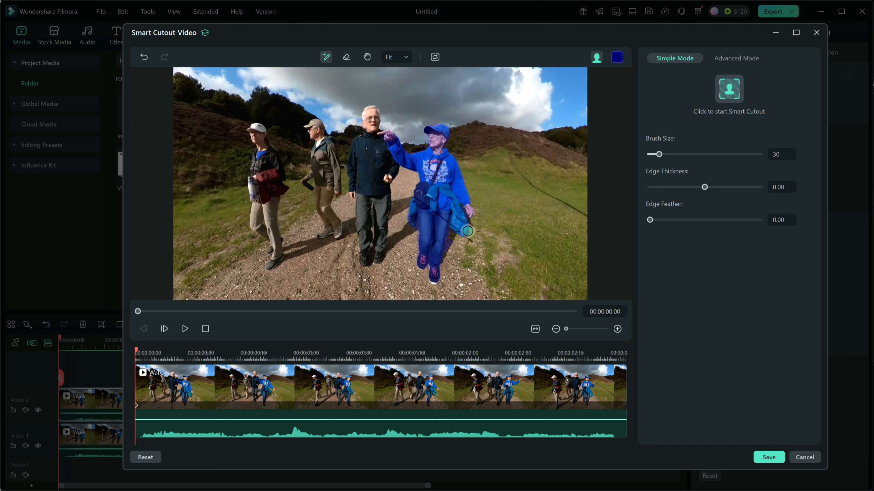
left_click(596, 58)
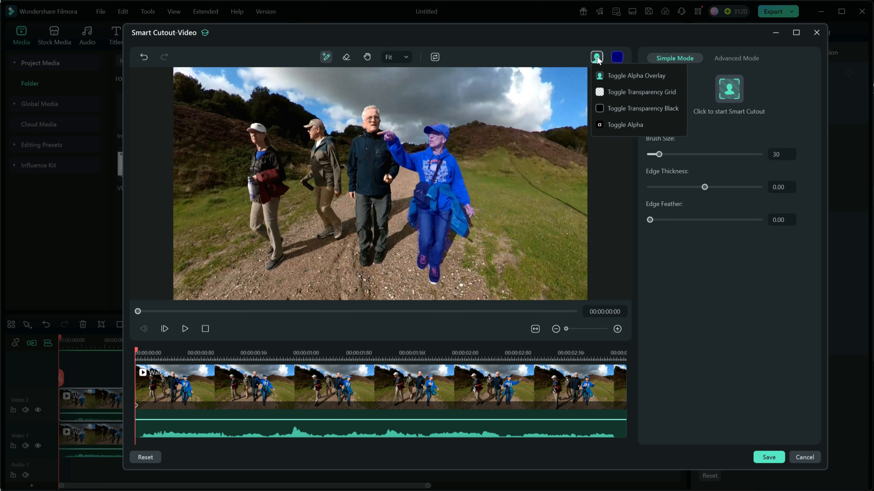
left_click(602, 109)
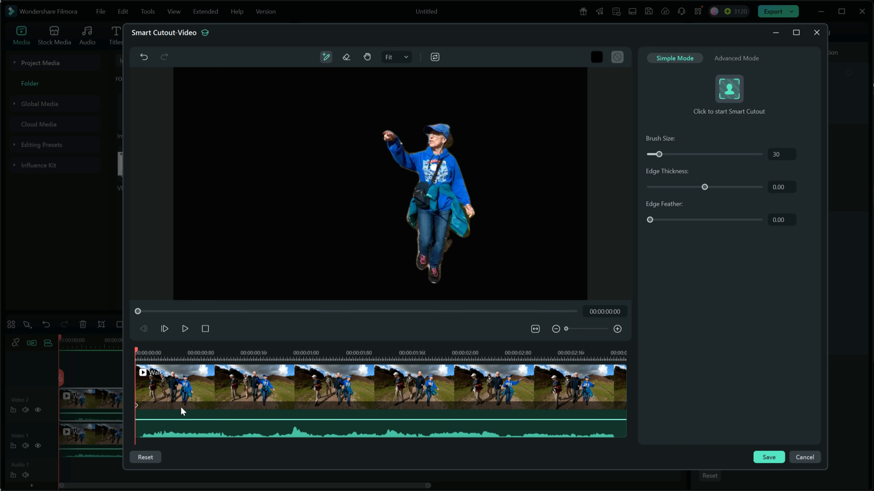
Process the cutout forward through the whole clip in Advanced Mode and check a frame near the middle.
left_click(730, 60)
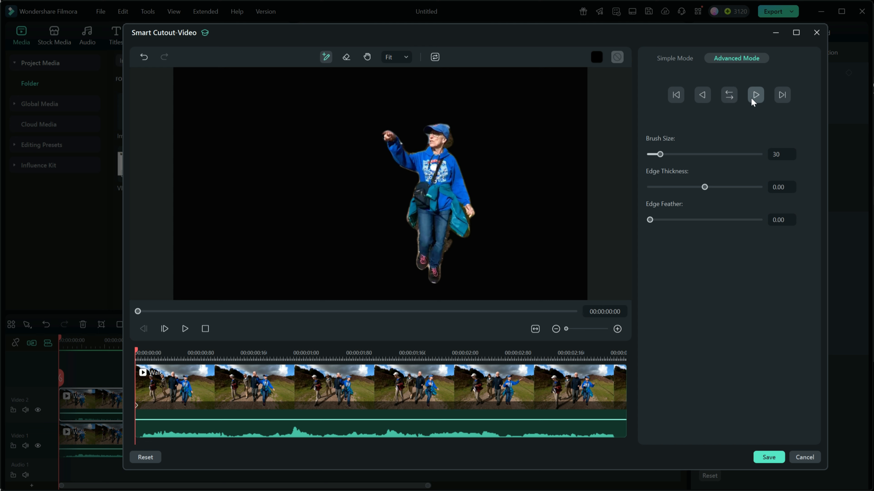
left_click(756, 94)
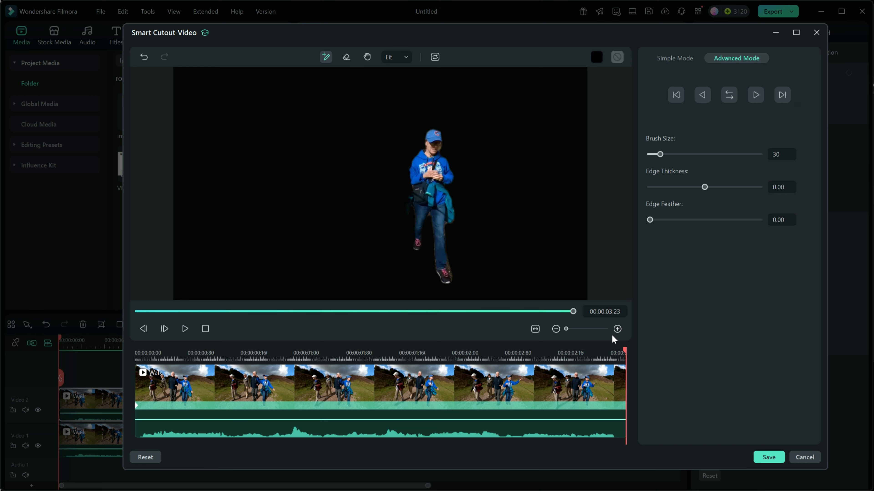
left_click_drag(625, 350, 319, 360)
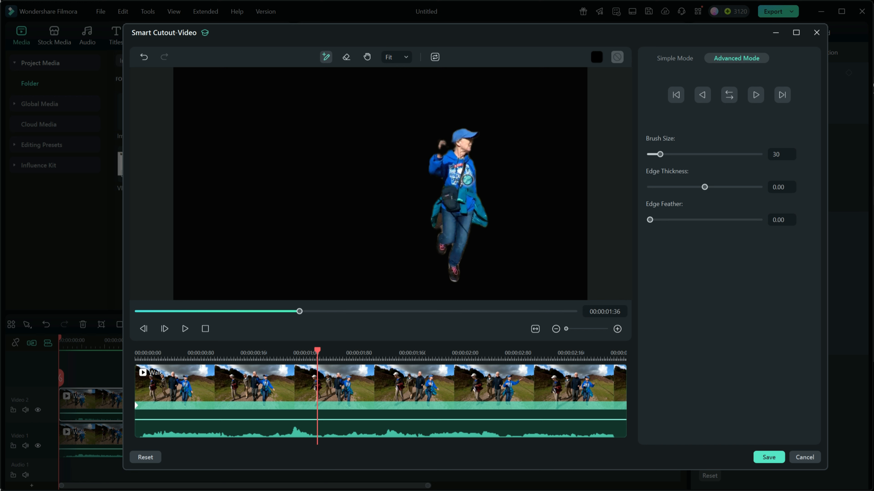
Set the cutout's edge thickness to 8.41 and edge feather to 18.22, and save the cutout.
left_click_drag(705, 188, 713, 190)
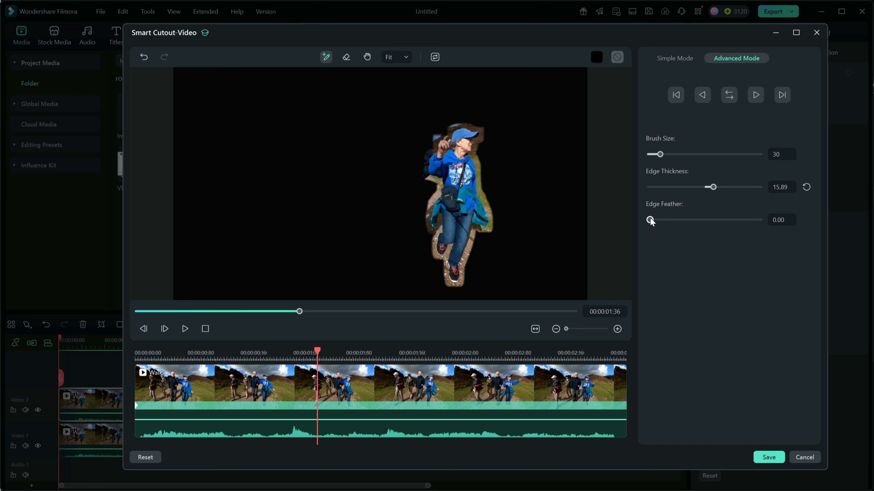
left_click_drag(650, 220, 751, 218)
left_click_drag(716, 188, 709, 187)
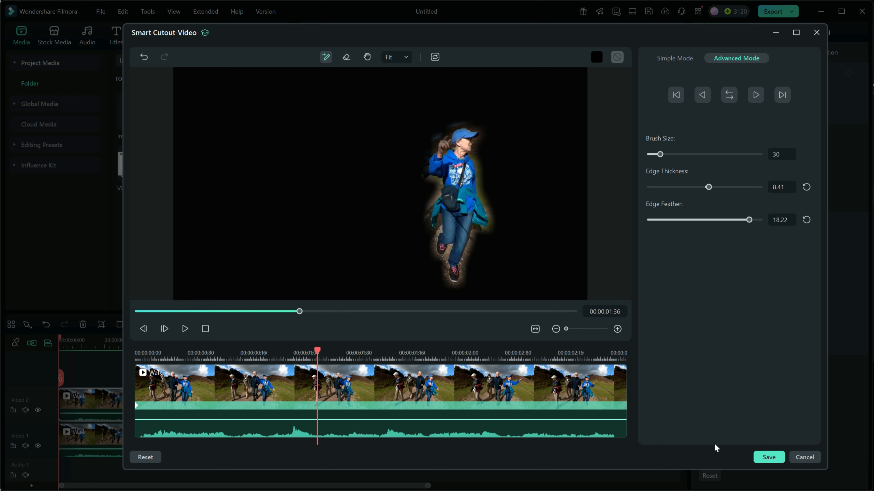
left_click(767, 458)
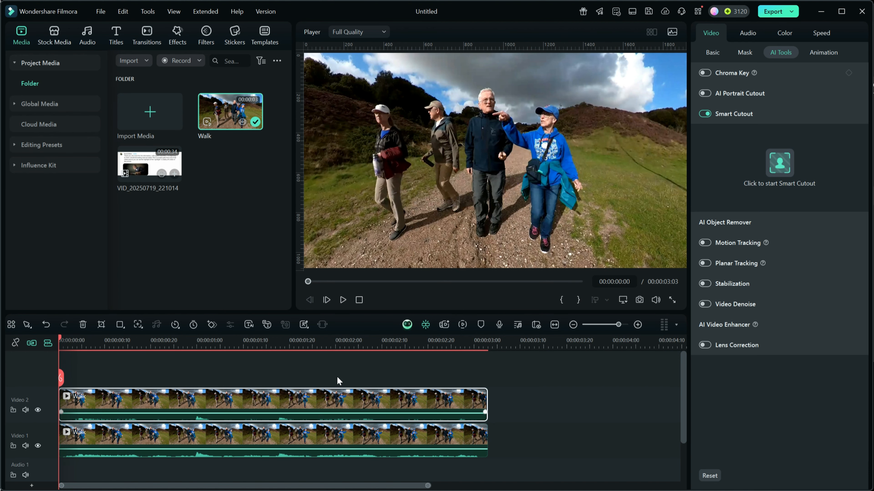
Select the lower Walk clip on Video 1 and show its Light color adjustments.
mouse_move(61, 341)
left_mouse_down()
mouse_move(225, 340)
mouse_move(48, 342)
left_mouse_up()
left_click(161, 436)
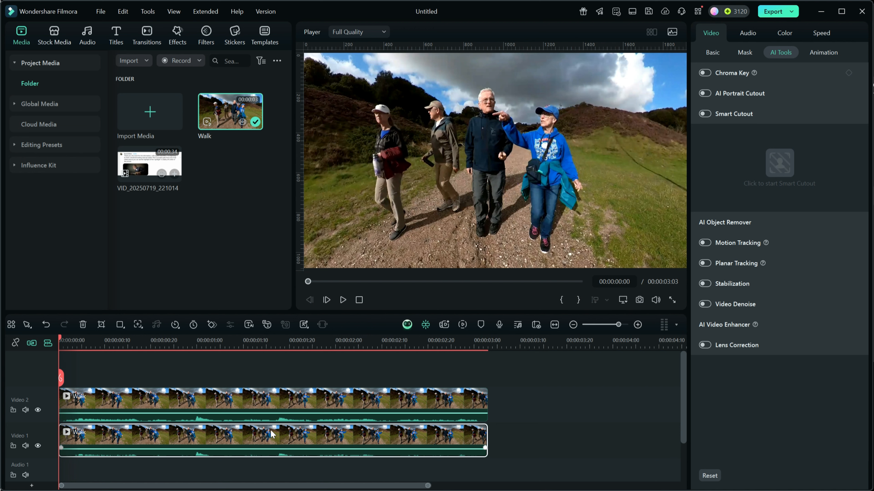
left_click(785, 34)
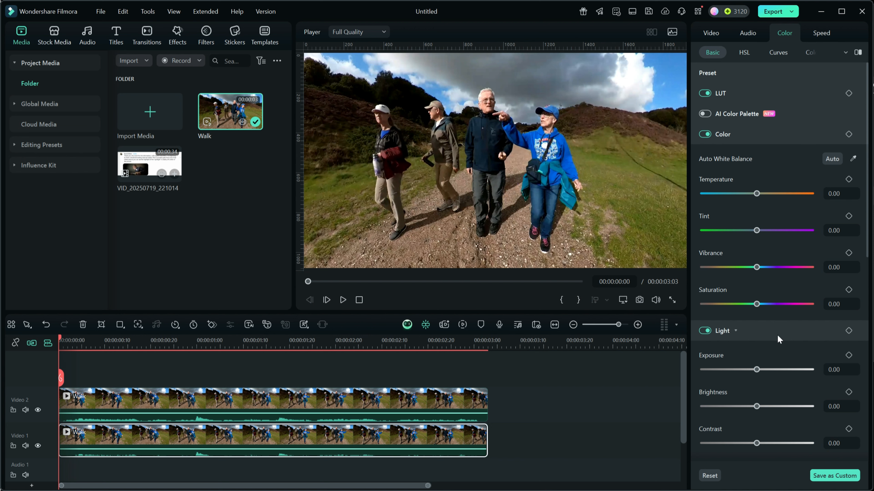
scroll(777, 335, "down", 5)
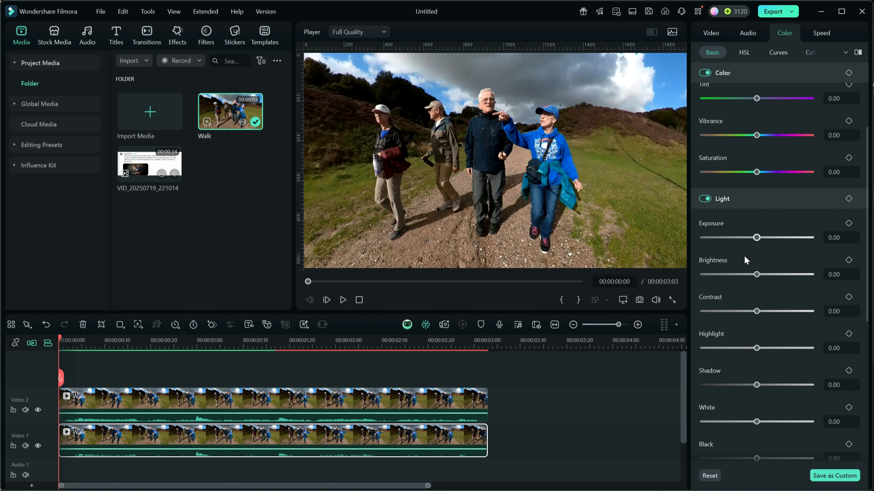
Try darkening the lower clip by lowering Brightness as far as -100, and reset Brightness.
left_click_drag(756, 275, 720, 276)
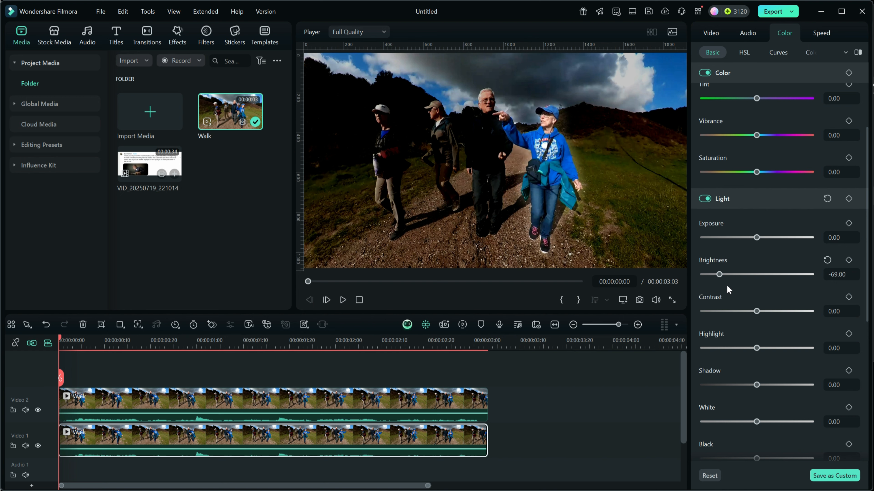
left_click_drag(721, 278, 694, 278)
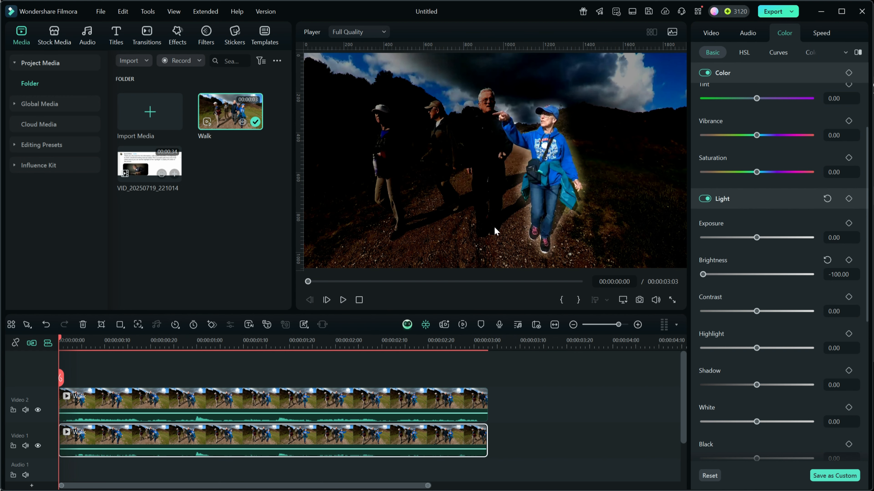
left_click_drag(704, 275, 735, 278)
left_click(827, 259)
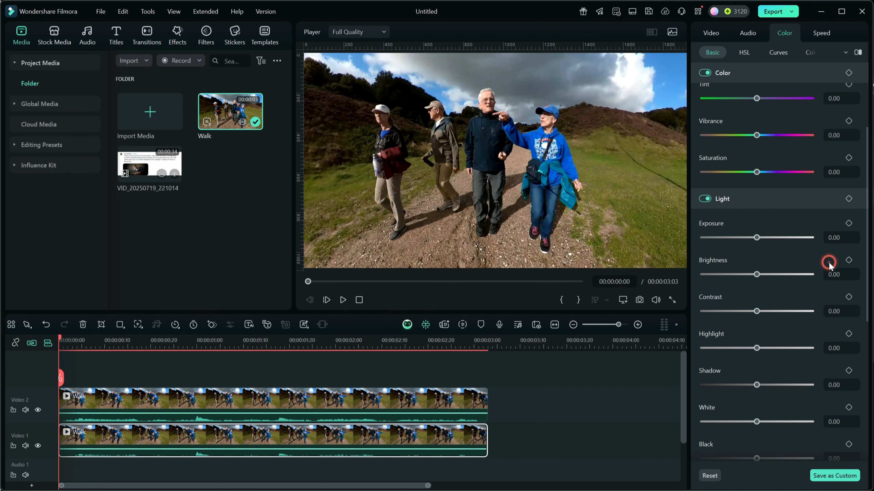
Set the lower clip's Exposure to -47 and play back the spotlight effect.
left_click_drag(757, 237, 732, 243)
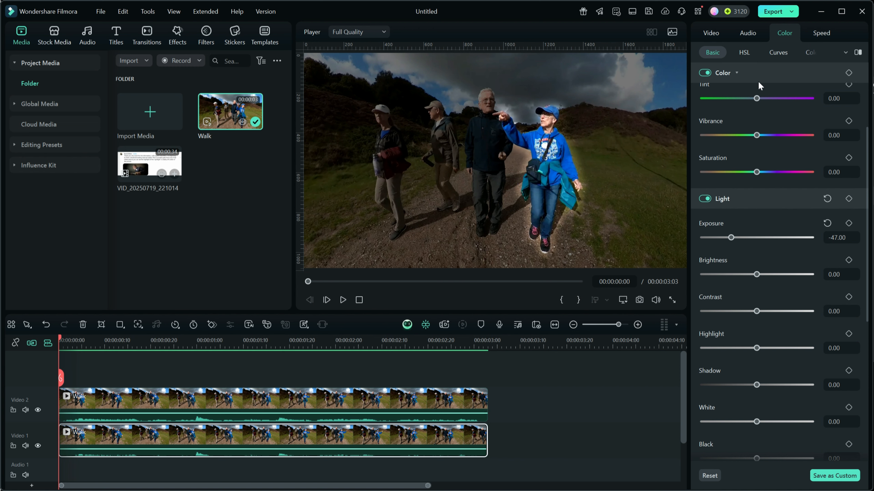
left_click(343, 300)
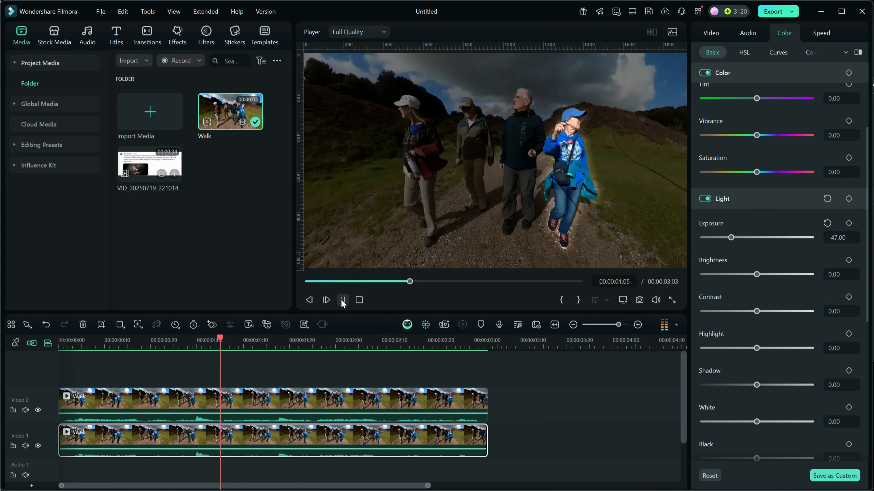
left_click(343, 300)
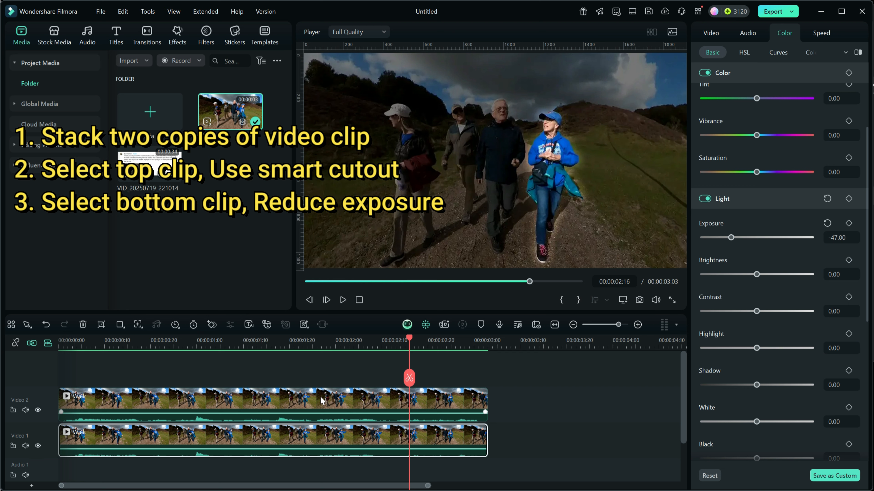
Review the upper clip's Smart Cutout setting and the lower clip's Exposure adjustment.
left_click(717, 35)
left_click(451, 406)
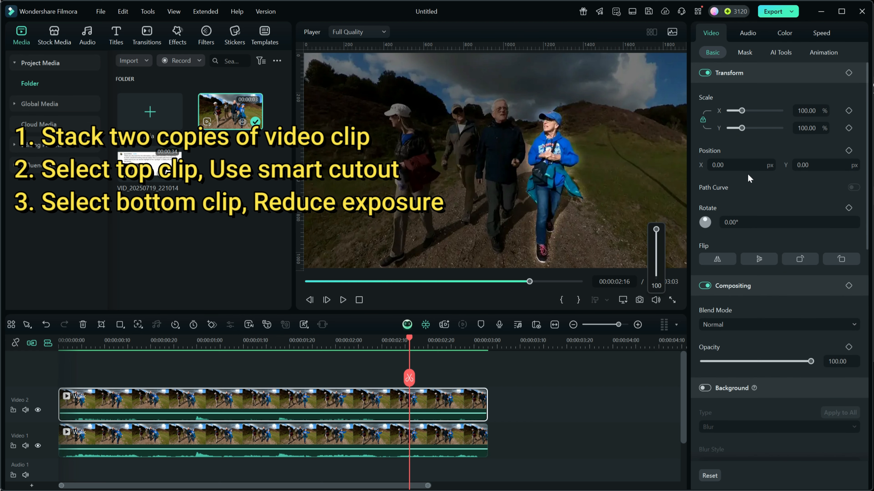
left_click(778, 53)
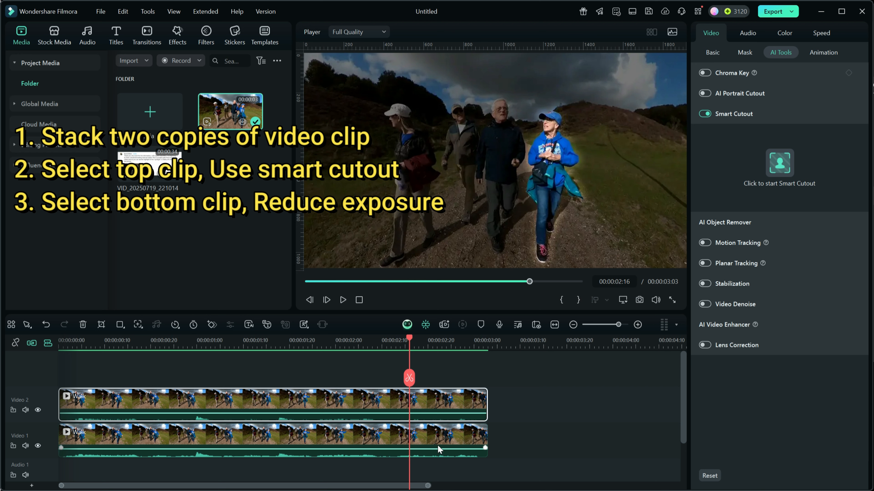
left_click(443, 438)
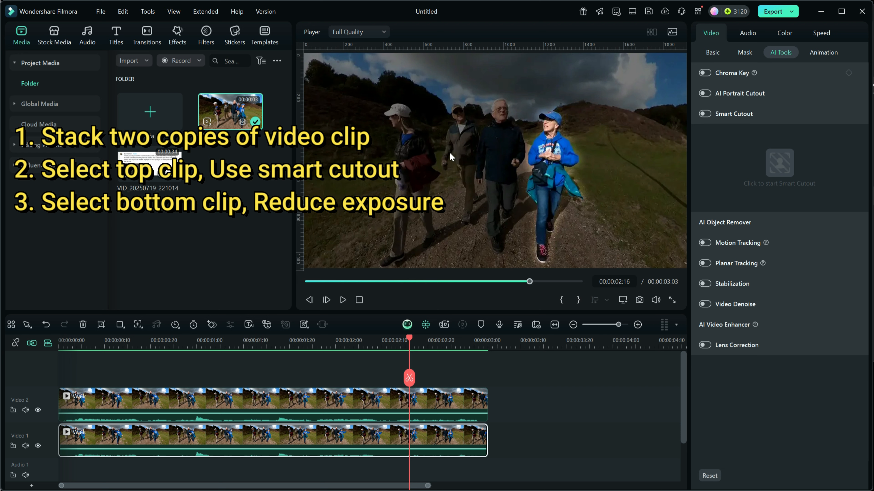
left_click(711, 51)
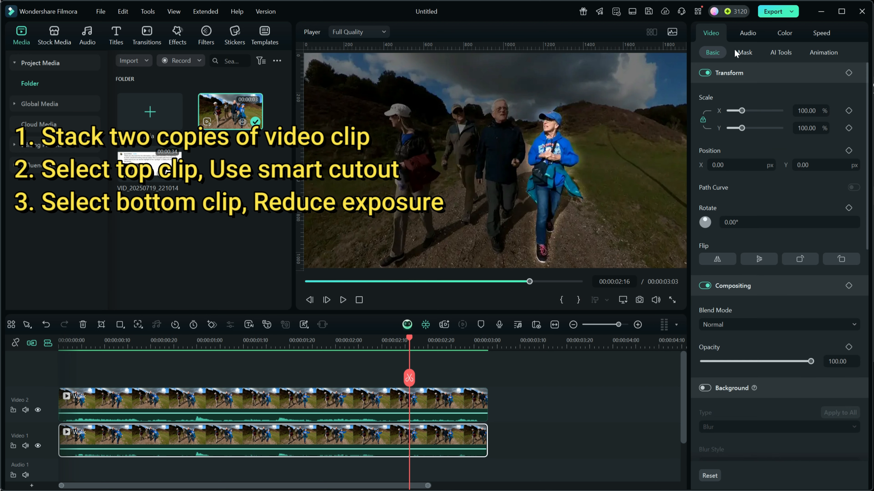
left_click(784, 34)
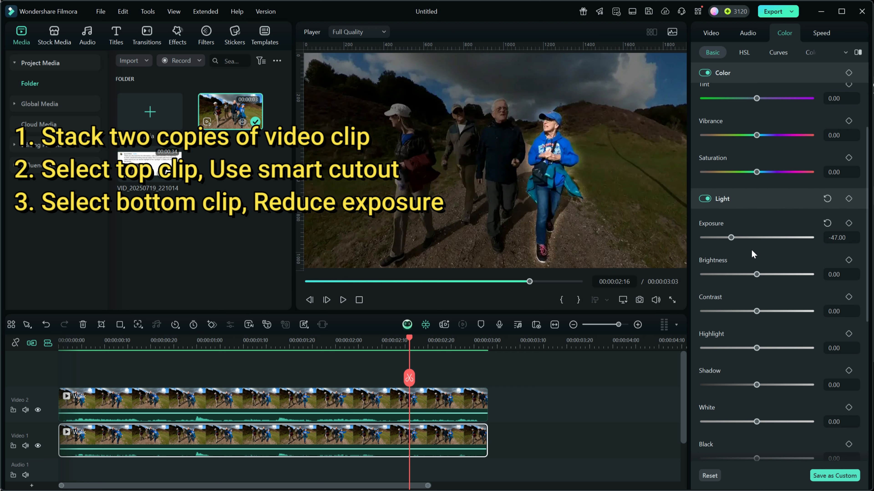